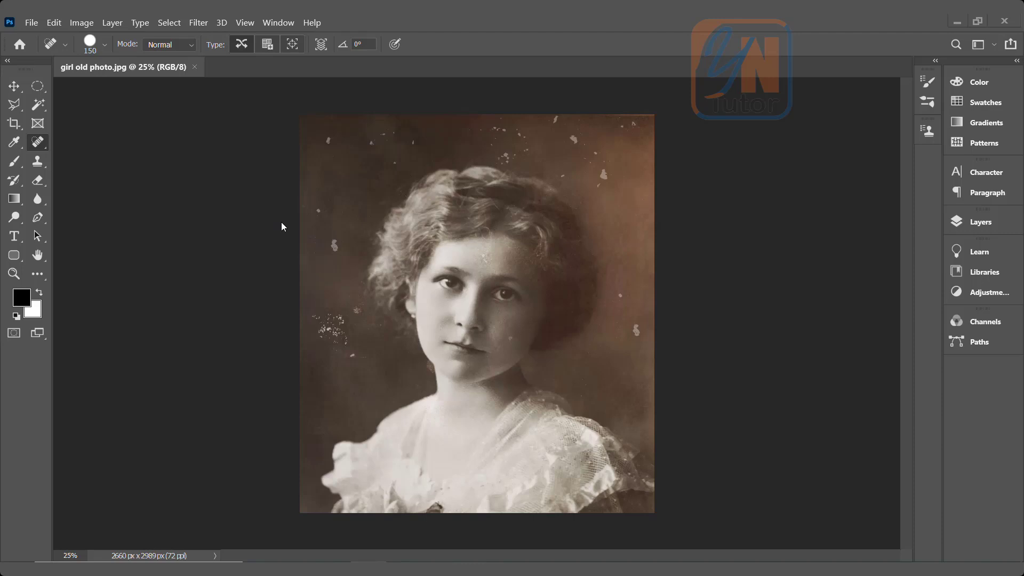
# Step: Add a new empty layer above the Background and set the Clone Stamp tool to sample All Layers
pyautogui.rightClick(38, 144)
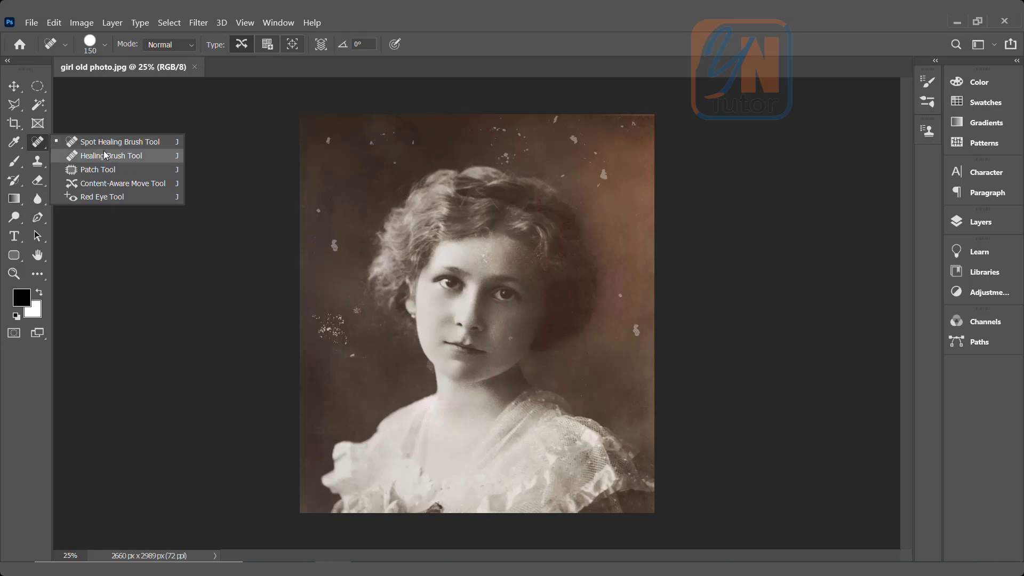
pyautogui.click(38, 161)
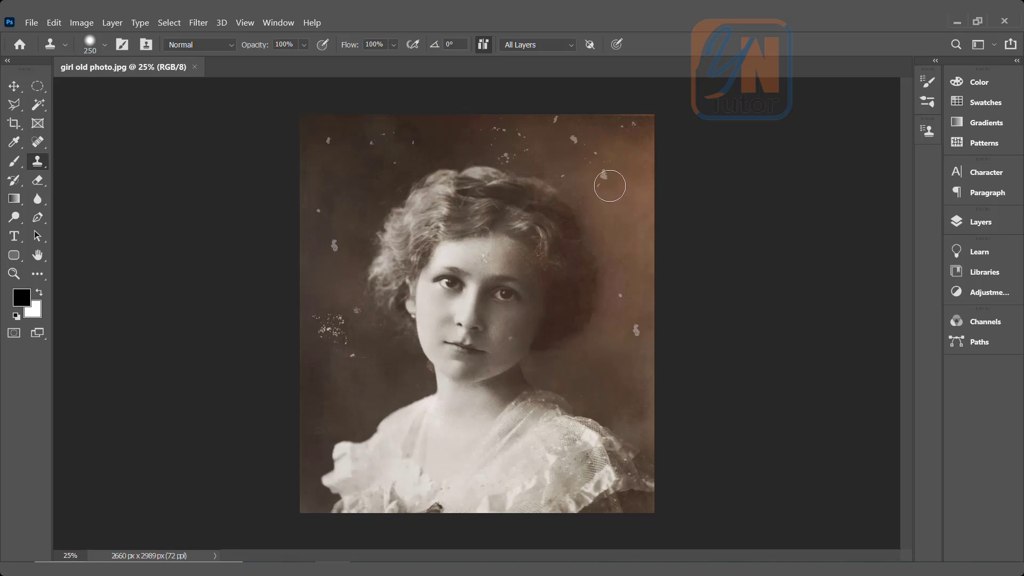
pyautogui.click(988, 223)
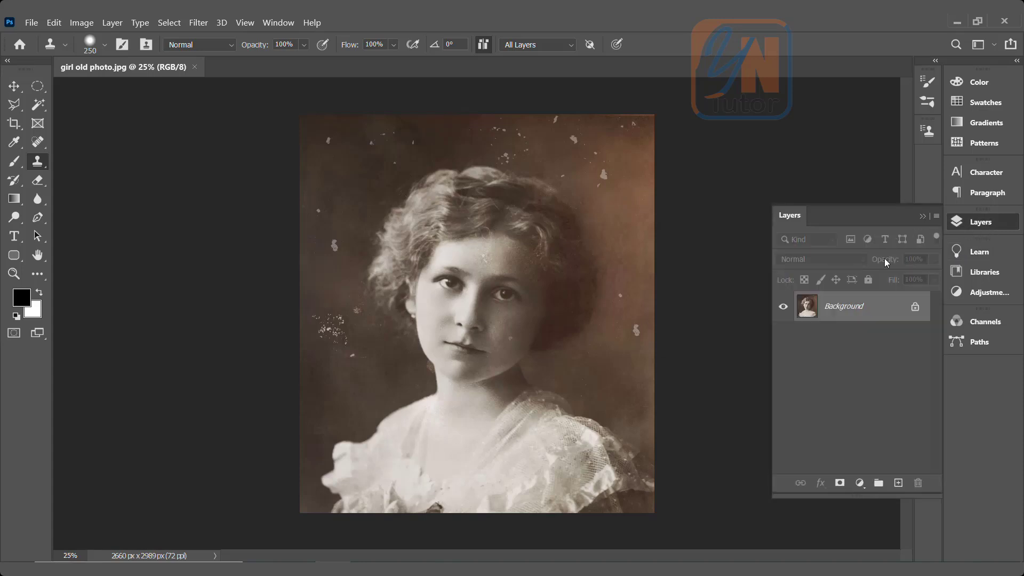
pyautogui.click(898, 483)
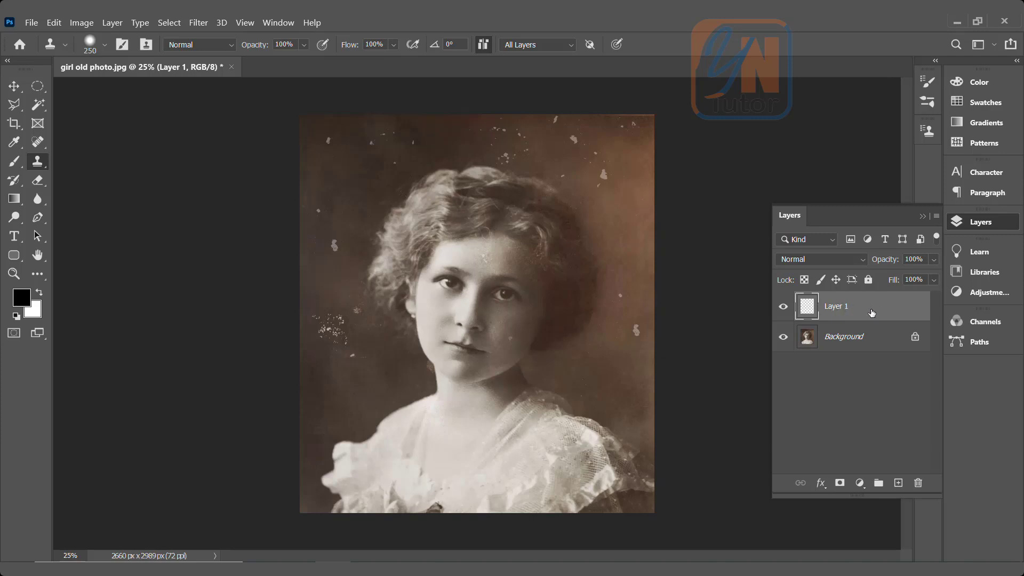
pyautogui.click(541, 43)
pyautogui.click(532, 80)
# Step: Try to cover the large white blemish in the photo's upper-right background with the Clone Stamp
pyautogui.click(611, 180)
pyautogui.click(594, 164)
pyautogui.moveTo(594, 164)
pyautogui.mouseDown()
pyautogui.moveTo(611, 216)
pyautogui.moveTo(645, 221)
pyautogui.moveTo(655, 195)
pyautogui.moveTo(630, 158)
pyautogui.moveTo(596, 176)
pyautogui.mouseUp()
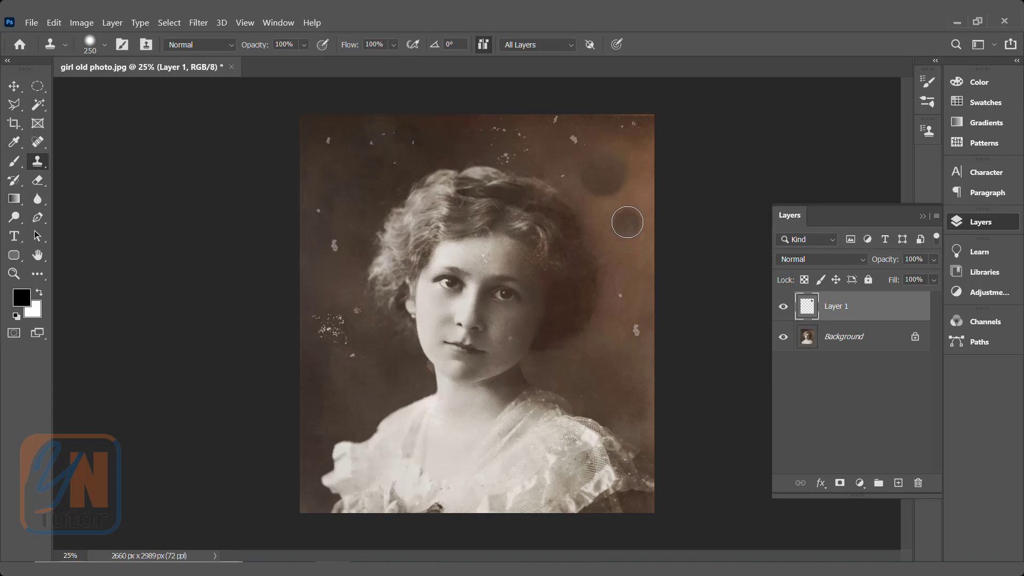
pyautogui.click(602, 176)
pyautogui.click(548, 224)
pyautogui.hotkey('ctrl', 'z')
# Step: Heal the large spots in the right background and the speckle cluster left of the girl on Layer 1 with the Healing Brush
pyautogui.click(38, 143)
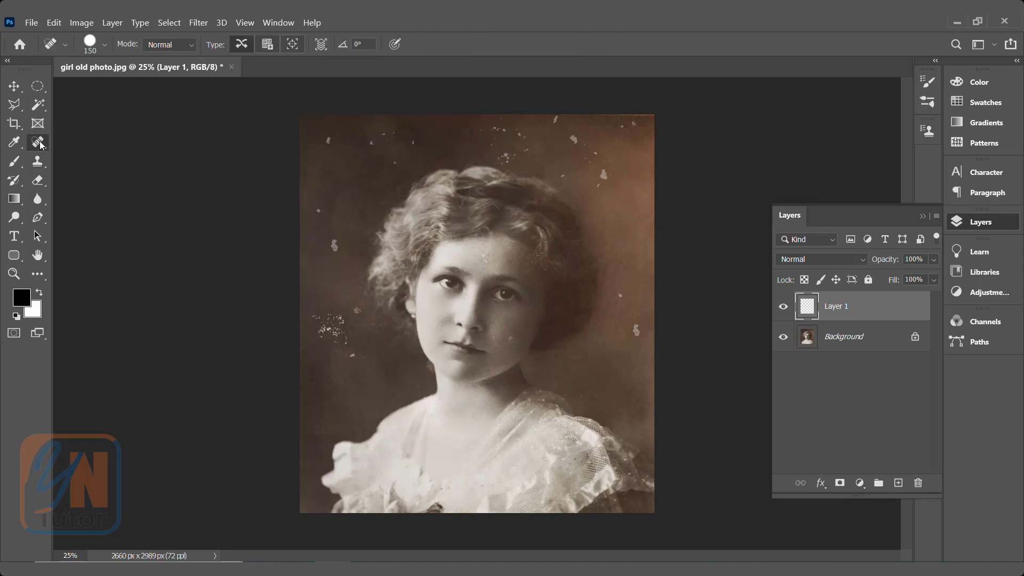
pyautogui.rightClick(40, 145)
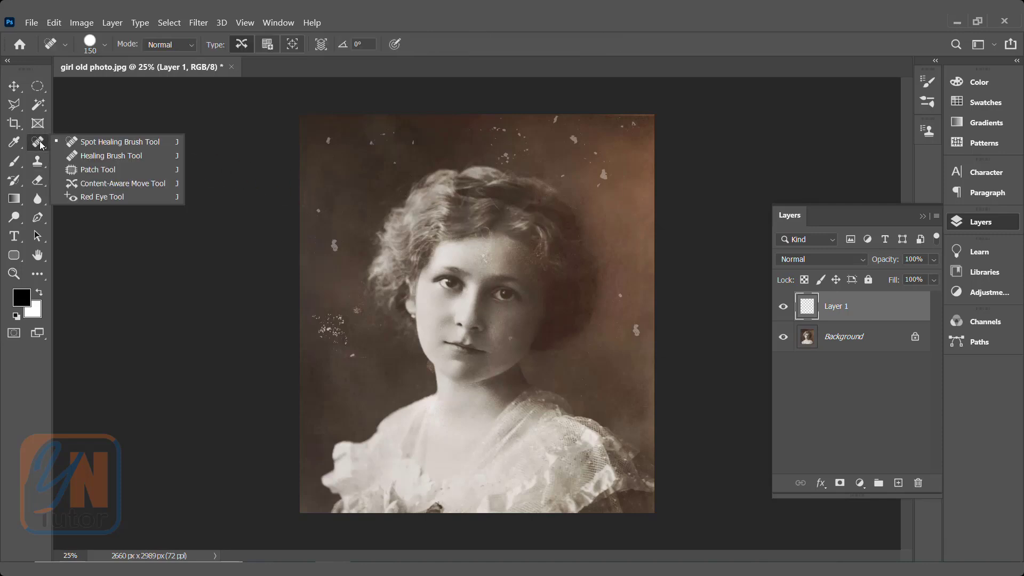
pyautogui.click(85, 160)
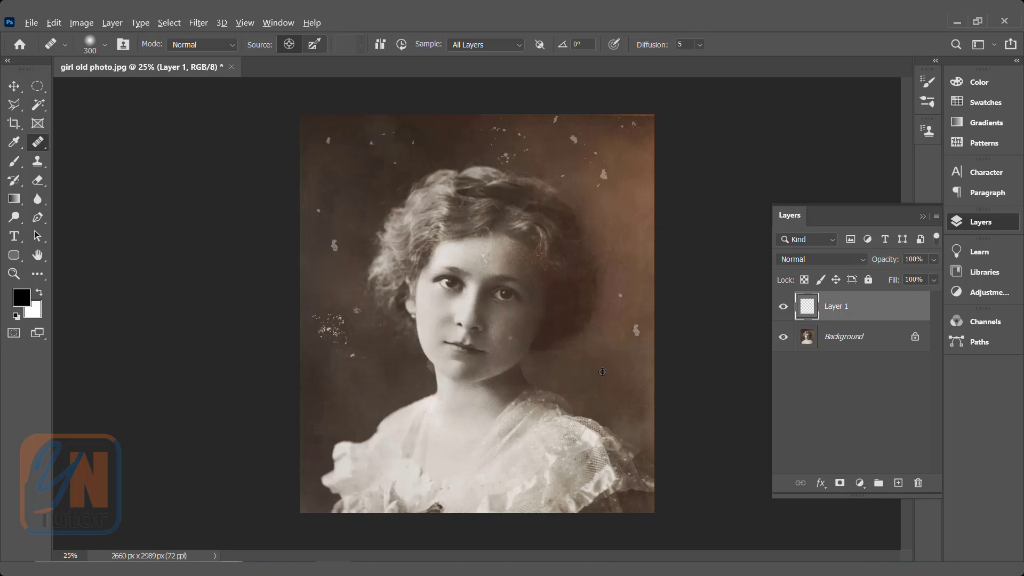
pyautogui.moveTo(608, 183)
pyautogui.mouseDown()
pyautogui.moveTo(590, 161)
pyautogui.moveTo(607, 213)
pyautogui.moveTo(597, 205)
pyautogui.moveTo(582, 176)
pyautogui.moveTo(608, 167)
pyautogui.moveTo(628, 195)
pyautogui.moveTo(589, 168)
pyautogui.moveTo(613, 171)
pyautogui.moveTo(617, 204)
pyautogui.mouseUp()
pyautogui.click(596, 169)
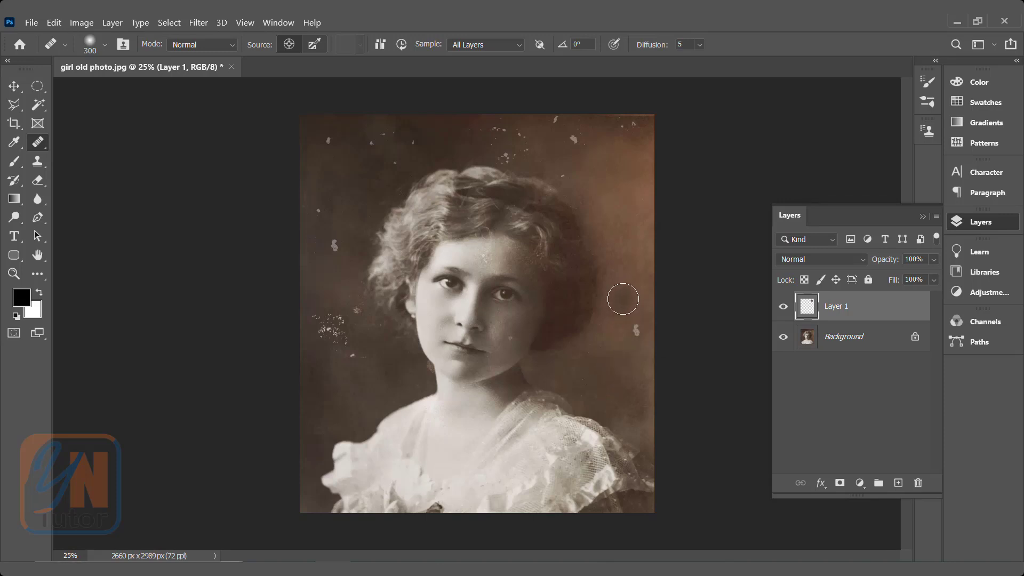
pyautogui.moveTo(633, 334); pyautogui.dragTo(631, 332)
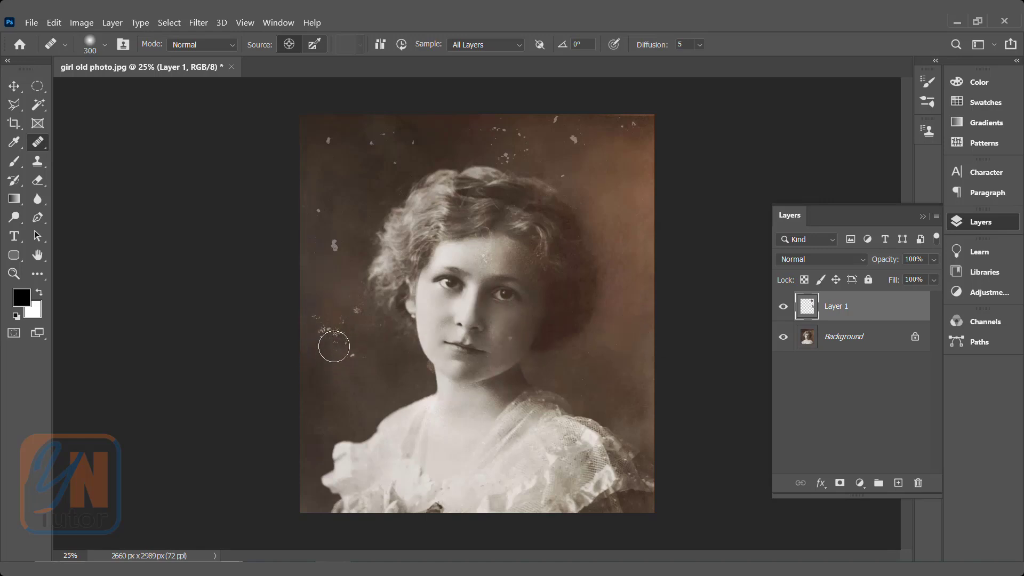
pyautogui.keyDown('alt'); pyautogui.click(360, 383); pyautogui.keyUp('alt')
pyautogui.moveTo(344, 349)
pyautogui.mouseDown()
pyautogui.moveTo(354, 347)
pyautogui.moveTo(320, 334)
pyautogui.moveTo(334, 327)
pyautogui.moveTo(349, 367)
pyautogui.mouseUp()
# Step: Remove the separate white spots in the upper-left background on the Background layer with the Spot Healing Brush
pyautogui.rightClick(42, 144)
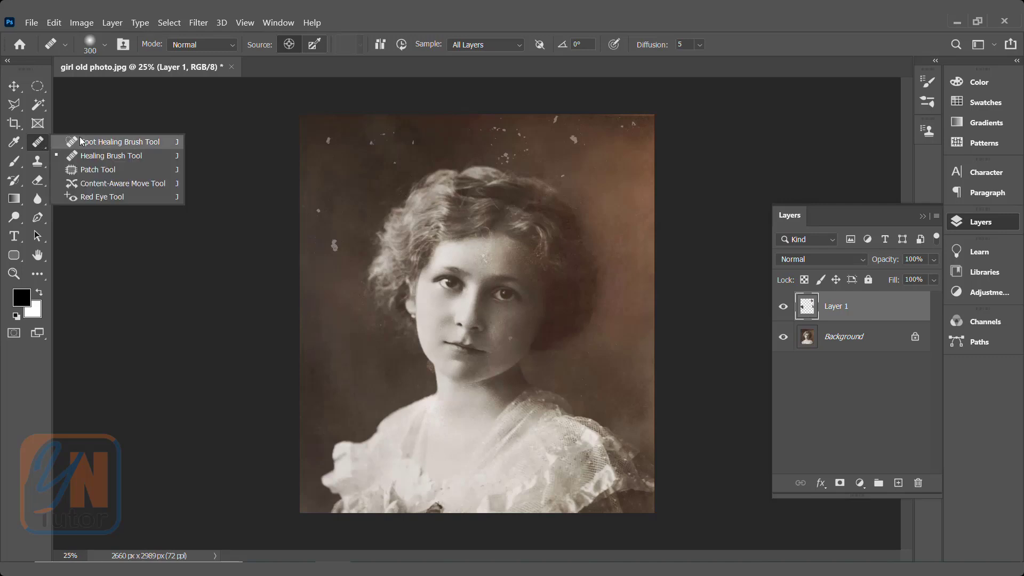
pyautogui.click(127, 143)
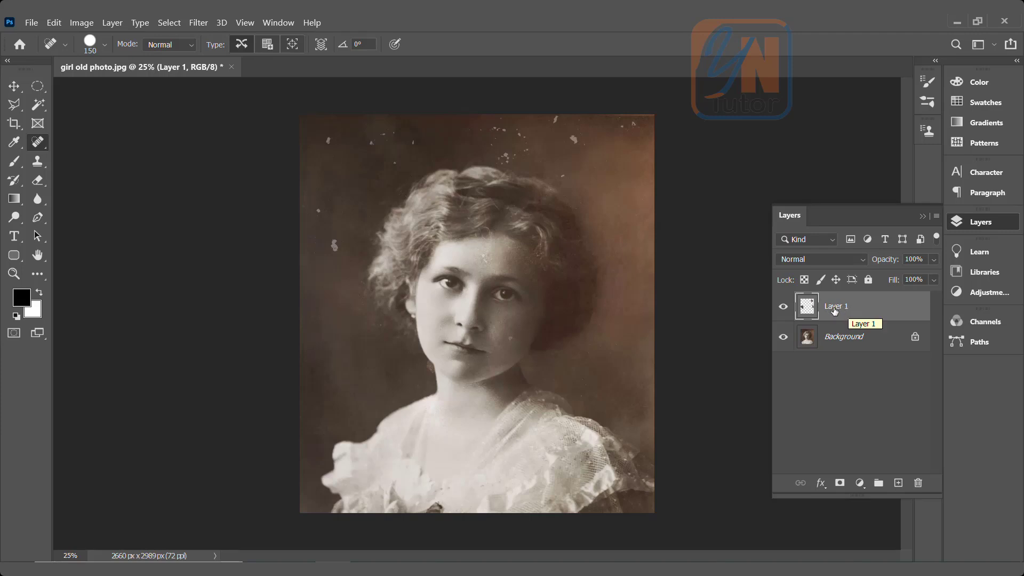
pyautogui.click(840, 344)
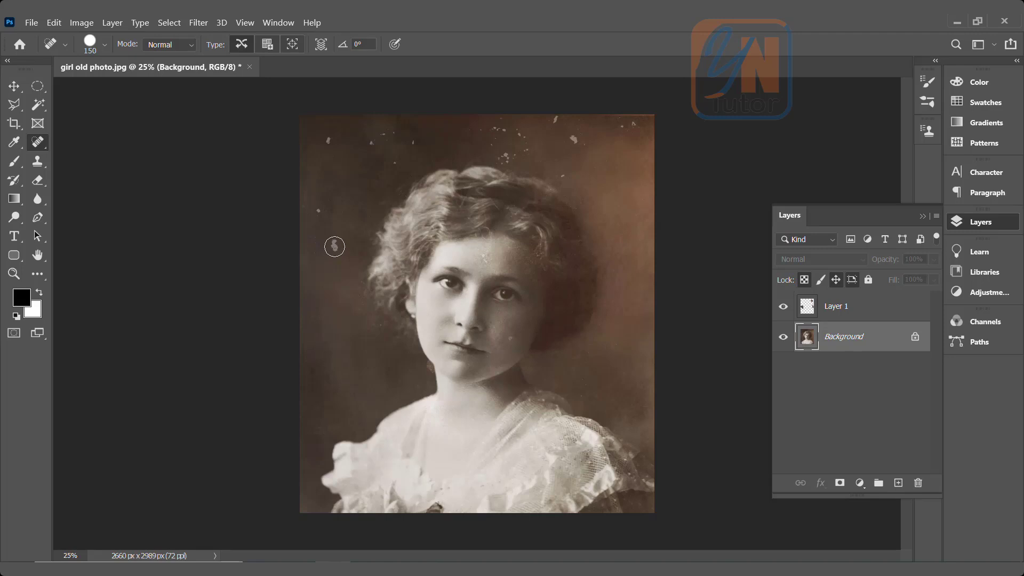
pyautogui.click(334, 246)
pyautogui.click(318, 212)
pyautogui.click(327, 143)
pyautogui.click(366, 149)
pyautogui.click(388, 134)
# Step: Heal the speckles above the girl's hair on Layer 1 with the Healing Brush, sampling the clean background beside them
pyautogui.rightClick(40, 145)
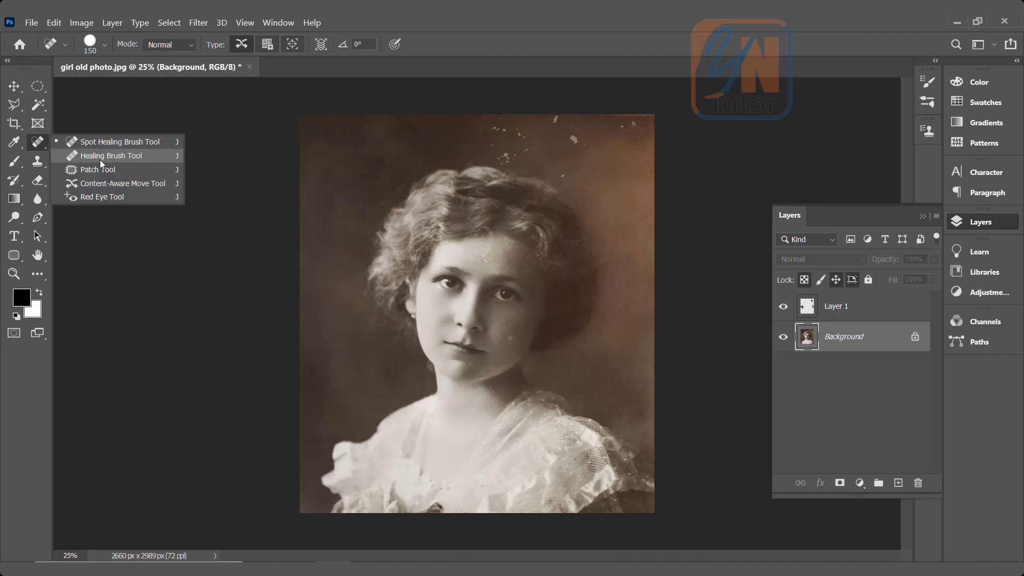
pyautogui.click(100, 155)
pyautogui.scroll(2, 393, 149)
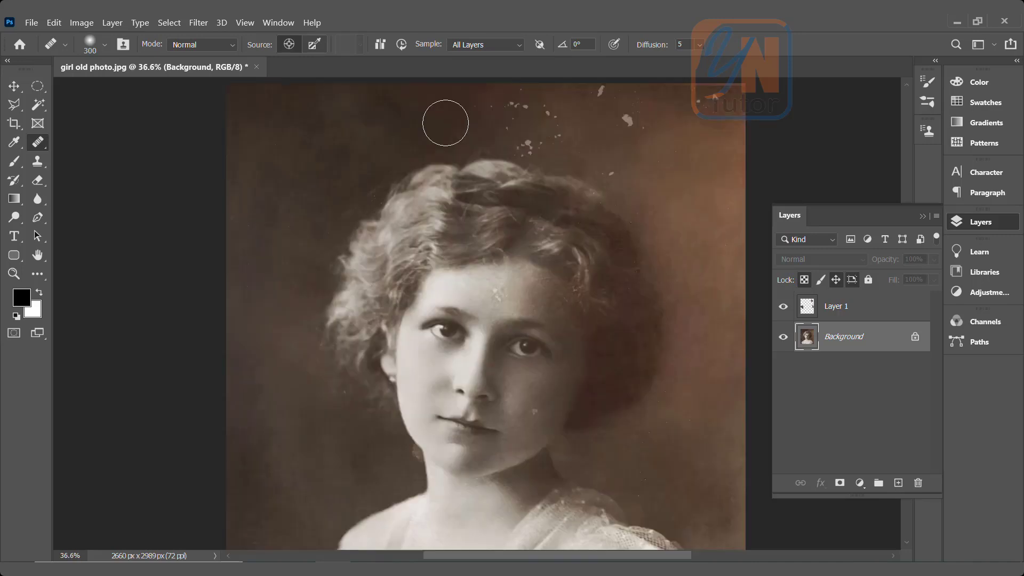
pyautogui.click(850, 316)
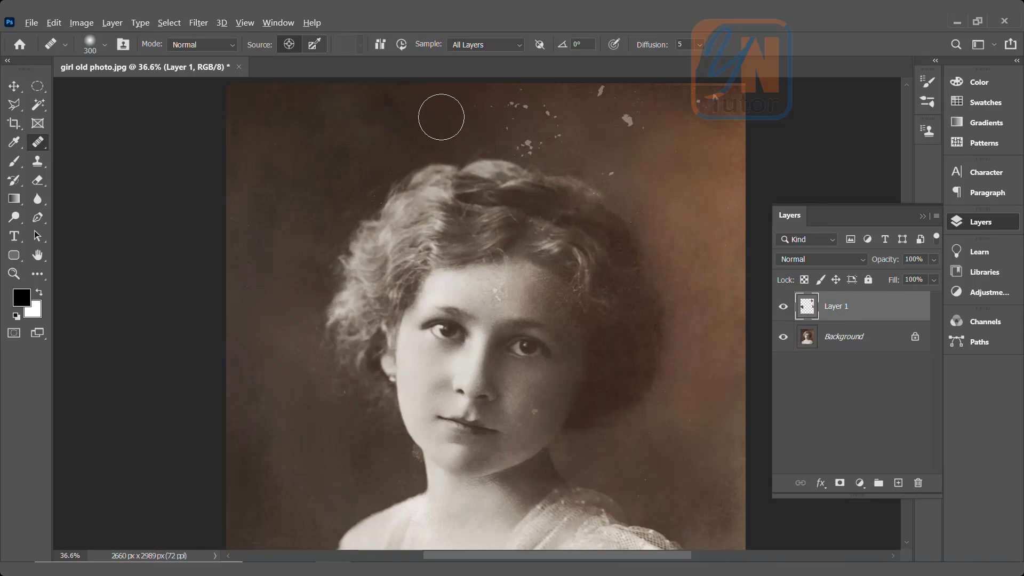
pyautogui.keyDown('alt'); pyautogui.click(460, 113); pyautogui.keyUp('alt')
pyautogui.moveTo(523, 107)
pyautogui.mouseDown()
pyautogui.moveTo(533, 131)
pyautogui.moveTo(530, 121)
pyautogui.moveTo(548, 112)
pyautogui.moveTo(558, 124)
pyautogui.moveTo(500, 121)
pyautogui.mouseUp()
pyautogui.keyDown('alt'); pyautogui.click(456, 118); pyautogui.keyUp('alt')
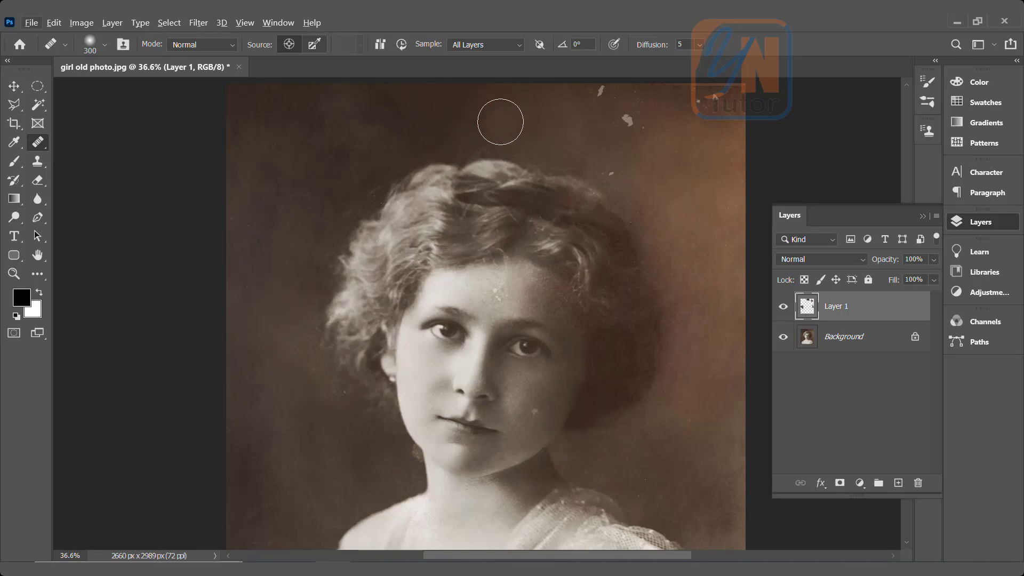
# Step: Patch the white spots in the upper-right background near the hair on the Background layer, and clear the selection
pyautogui.rightClick(37, 146)
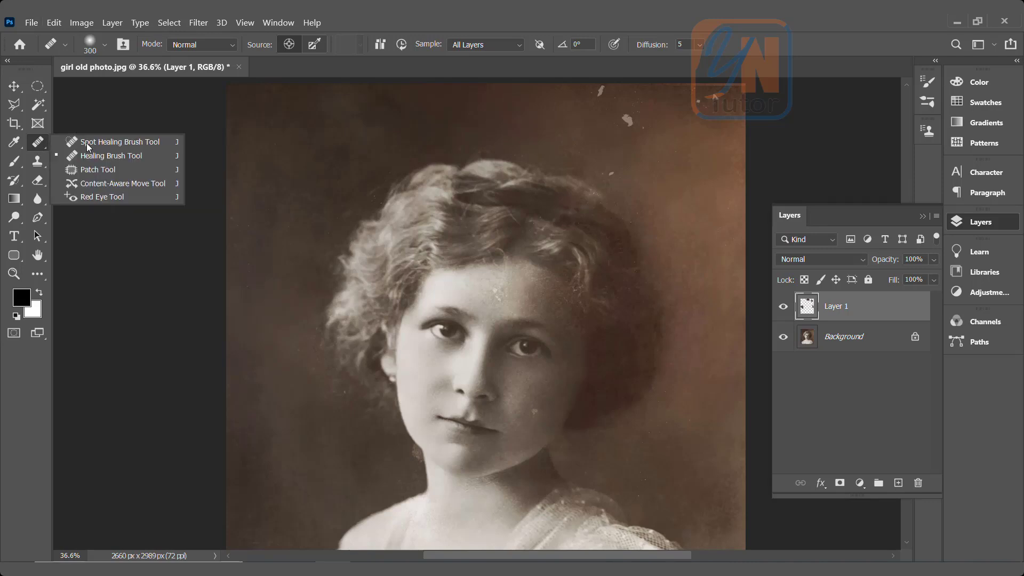
pyautogui.click(98, 170)
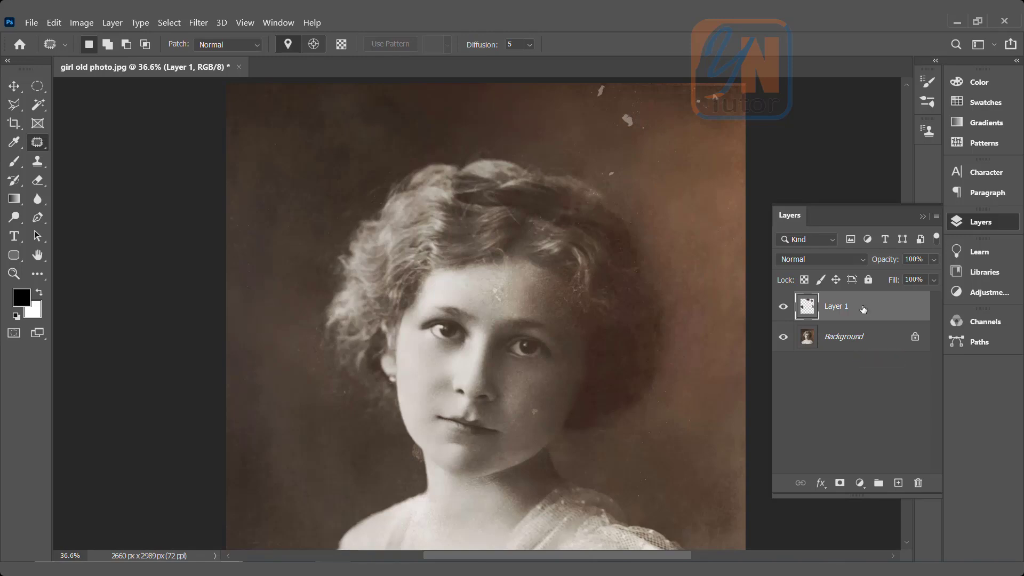
pyautogui.click(851, 342)
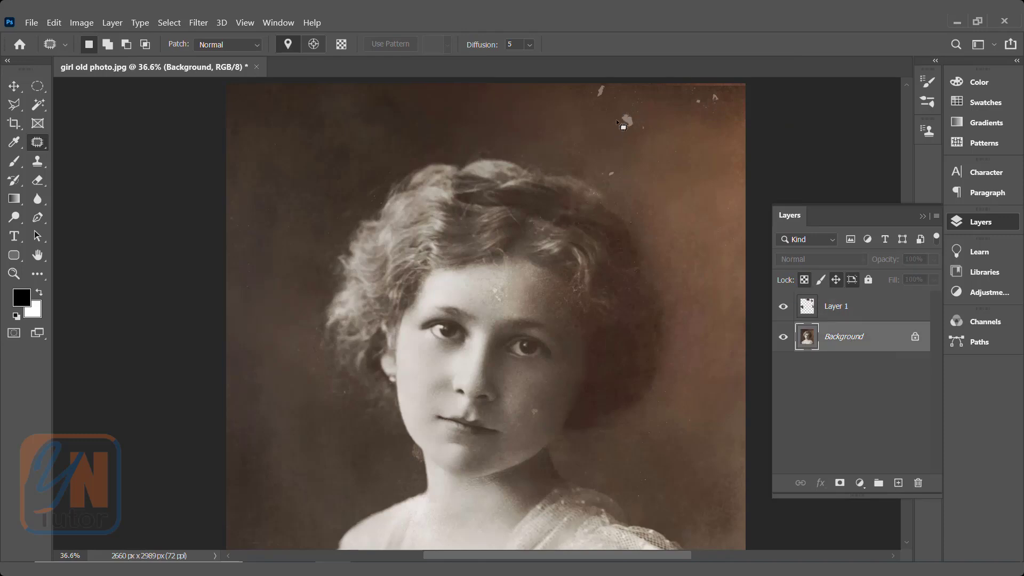
pyautogui.moveTo(618, 122)
pyautogui.mouseDown()
pyautogui.moveTo(627, 107)
pyautogui.moveTo(619, 123)
pyautogui.moveTo(586, 123)
pyautogui.mouseUp()
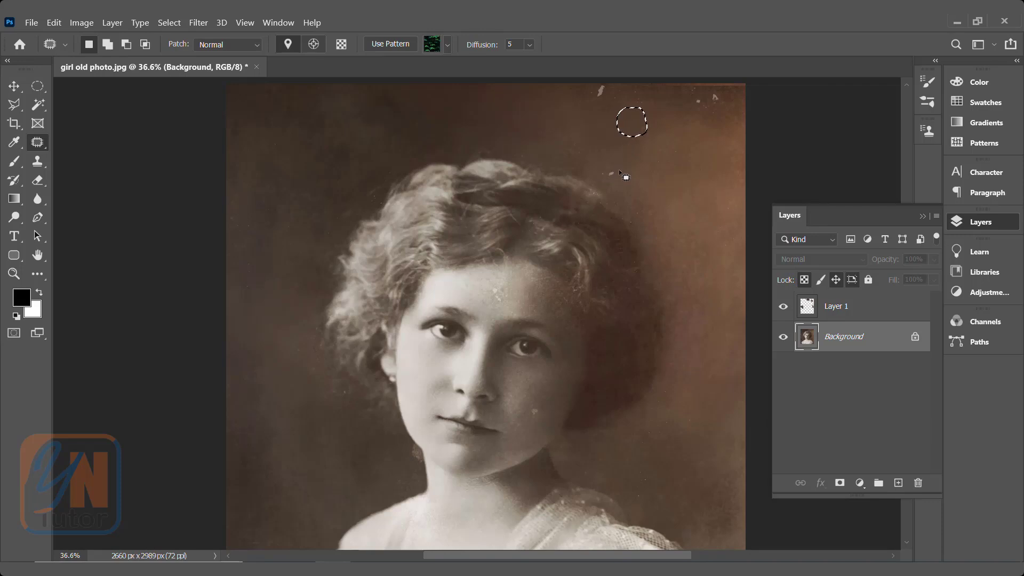
pyautogui.moveTo(597, 169)
pyautogui.mouseDown()
pyautogui.moveTo(620, 172)
pyautogui.moveTo(622, 186)
pyautogui.moveTo(604, 190)
pyautogui.moveTo(598, 175)
pyautogui.moveTo(638, 189)
pyautogui.mouseUp()
pyautogui.hotkey('ctrl', 'd')
# Step: Patch the blemishes on the girl's forehead and cheek with nearby clean skin, and clear the selection
pyautogui.scroll(1, 531, 376)
pyautogui.scroll(2, 531, 373)
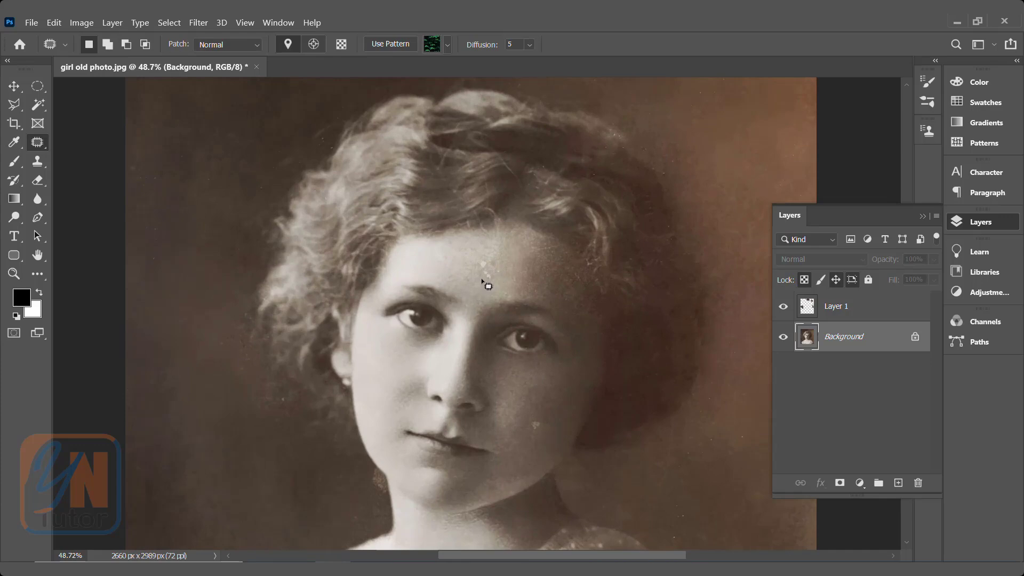
pyautogui.moveTo(481, 280)
pyautogui.mouseDown()
pyautogui.moveTo(480, 293)
pyautogui.moveTo(474, 266)
pyautogui.moveTo(483, 269)
pyautogui.moveTo(449, 268)
pyautogui.mouseUp()
pyautogui.moveTo(529, 420)
pyautogui.mouseDown()
pyautogui.moveTo(543, 425)
pyautogui.moveTo(536, 437)
pyautogui.moveTo(518, 408)
pyautogui.moveTo(537, 427)
pyautogui.mouseUp()
pyautogui.click(176, 24)
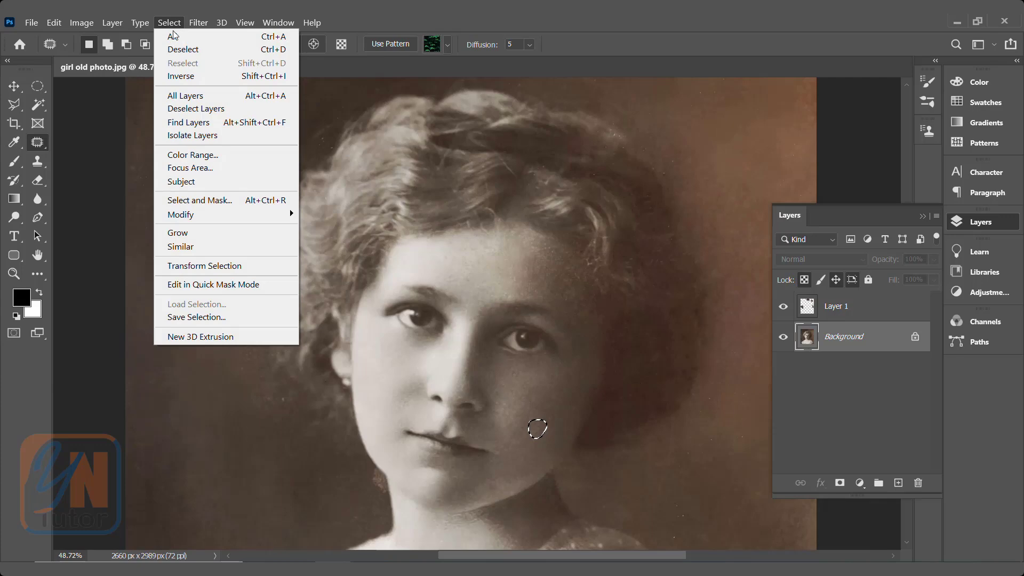
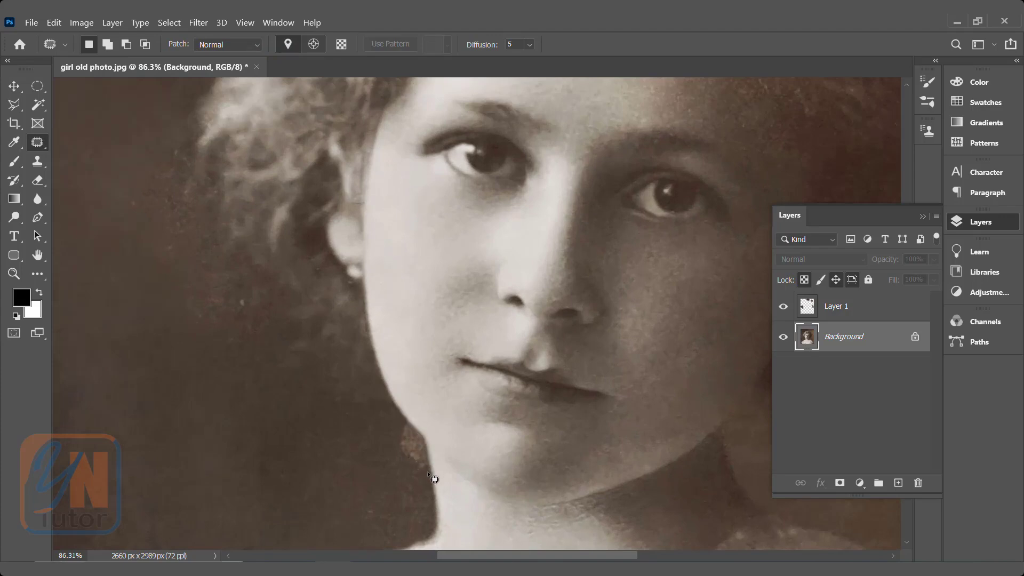
# Step: Try to heal the brownish patch beside the jaw and neck on Layer 1 with the Healing Brush at size 125
pyautogui.rightClick(45, 145)
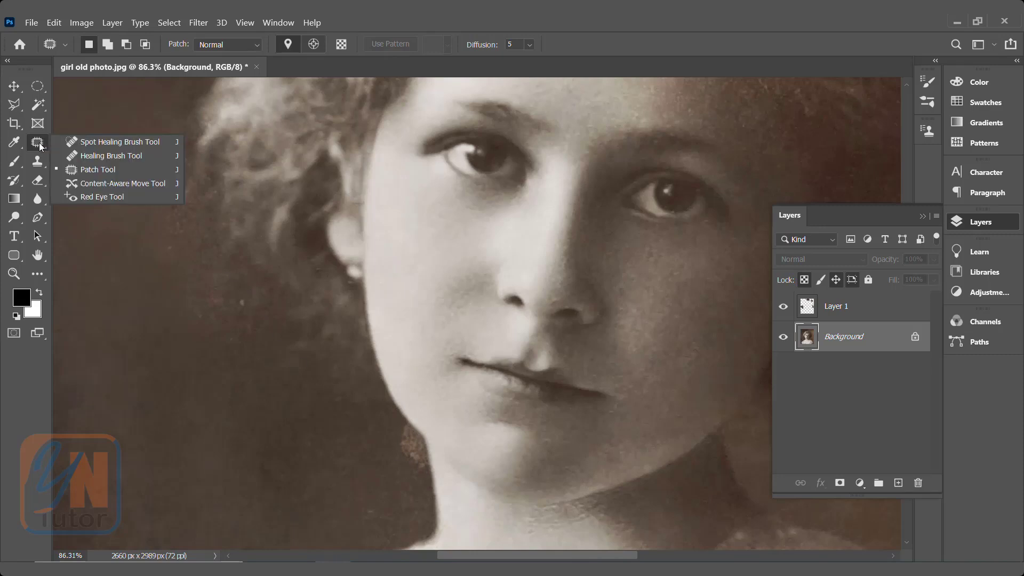
pyautogui.click(108, 156)
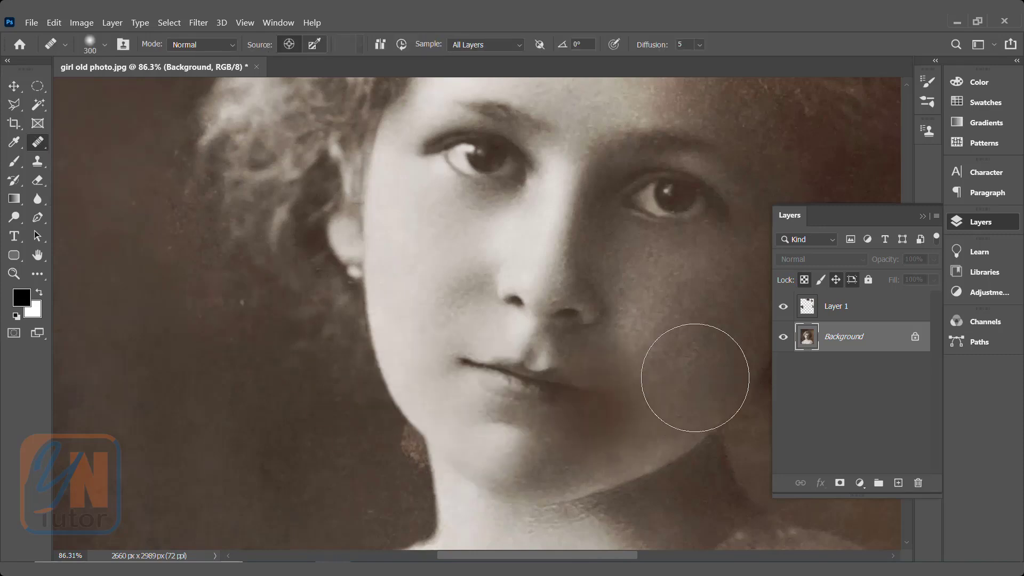
pyautogui.click(856, 308)
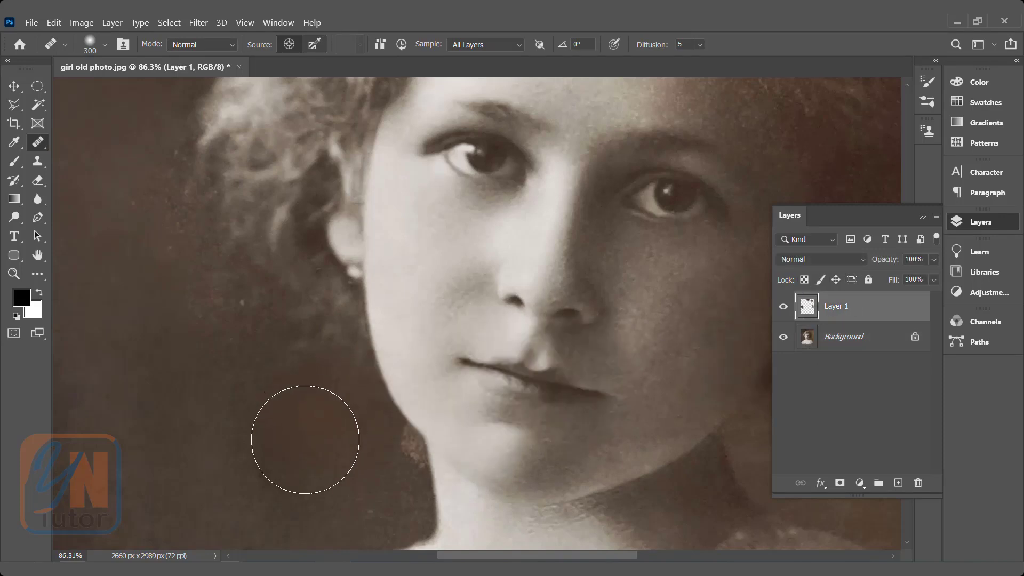
pyautogui.press('[')
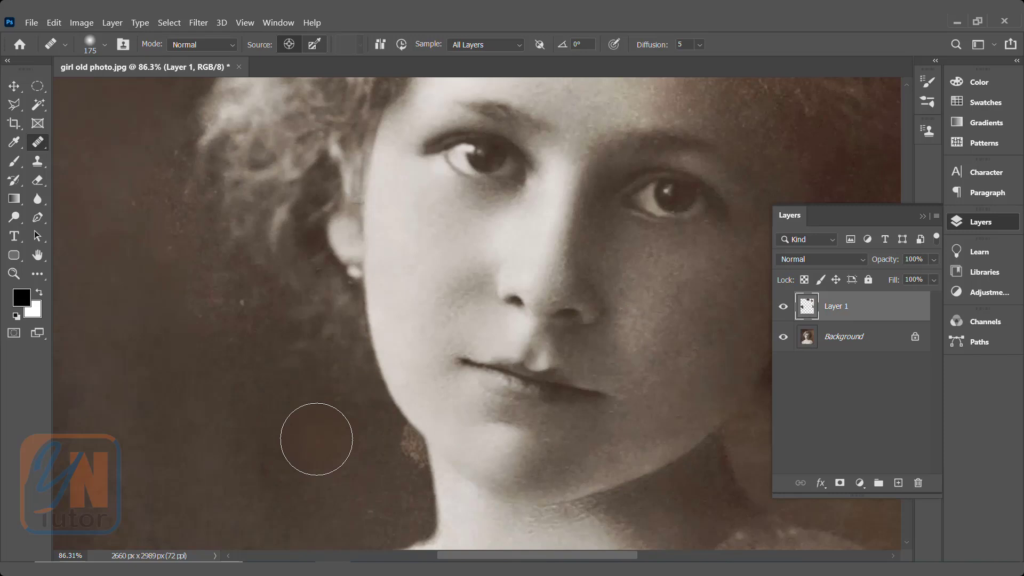
pyautogui.press('[')
pyautogui.press('[')
pyautogui.keyDown('alt'); pyautogui.click(350, 456); pyautogui.keyUp('alt')
pyautogui.moveTo(367, 464)
pyautogui.mouseDown()
pyautogui.moveTo(389, 450)
pyautogui.moveTo(389, 434)
pyautogui.moveTo(400, 468)
pyautogui.moveTo(399, 446)
pyautogui.moveTo(395, 469)
pyautogui.moveTo(393, 440)
pyautogui.moveTo(407, 457)
pyautogui.mouseUp()
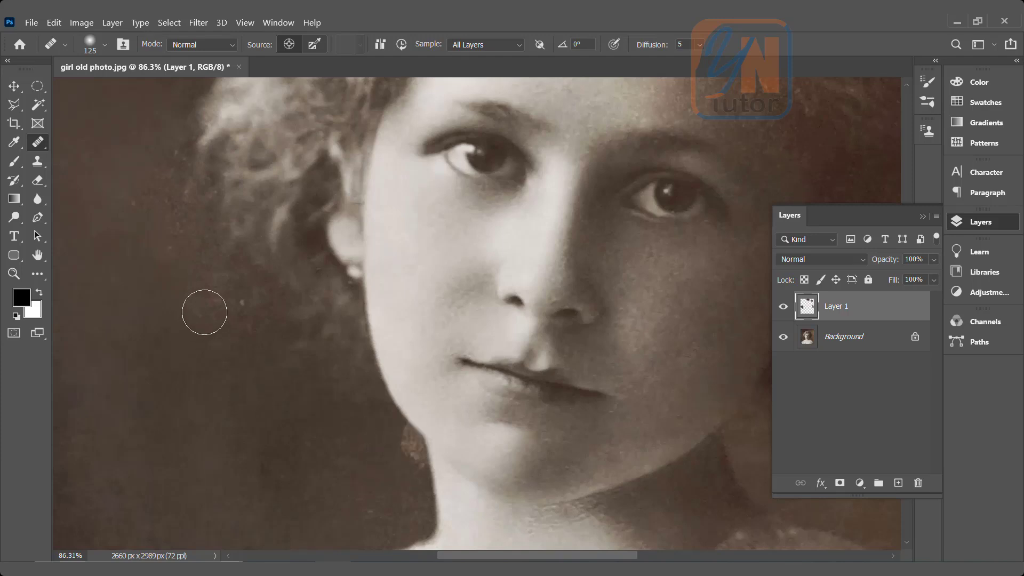
# Step: Cover the brownish patch beside the jaw and neck with adjacent dark background using the Clone Stamp at size 80
pyautogui.moveTo(38, 160); pyautogui.dragTo(84, 161)
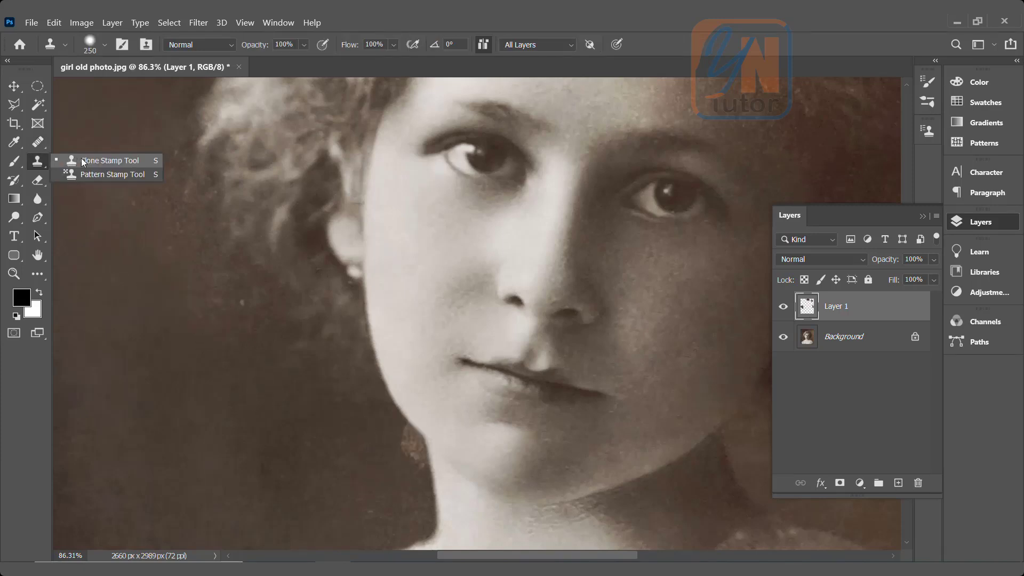
pyautogui.click(81, 157)
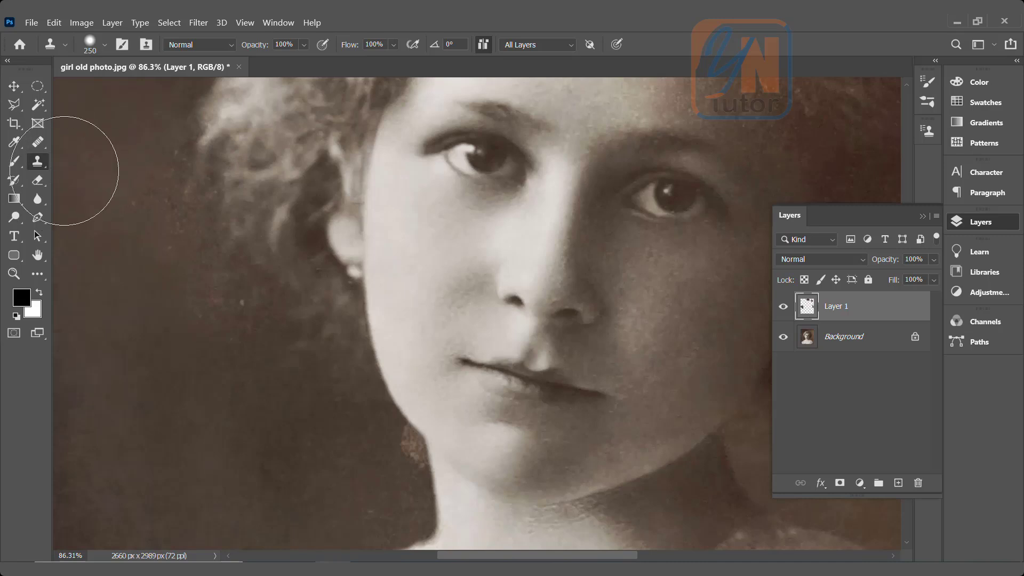
pyautogui.press('[')
pyautogui.press('[')
pyautogui.press('[')
pyautogui.press('[')
pyautogui.press('alt')
pyautogui.keyDown('alt'); pyautogui.click(365, 456); pyautogui.keyUp('alt')
pyautogui.press('[')
pyautogui.press('[')
pyautogui.press('[')
pyautogui.click(395, 454)
pyautogui.moveTo(395, 454)
pyautogui.mouseDown()
pyautogui.moveTo(395, 440)
pyautogui.moveTo(403, 471)
pyautogui.moveTo(393, 434)
pyautogui.moveTo(407, 450)
pyautogui.moveTo(407, 462)
pyautogui.moveTo(390, 433)
pyautogui.moveTo(403, 472)
pyautogui.mouseUp()
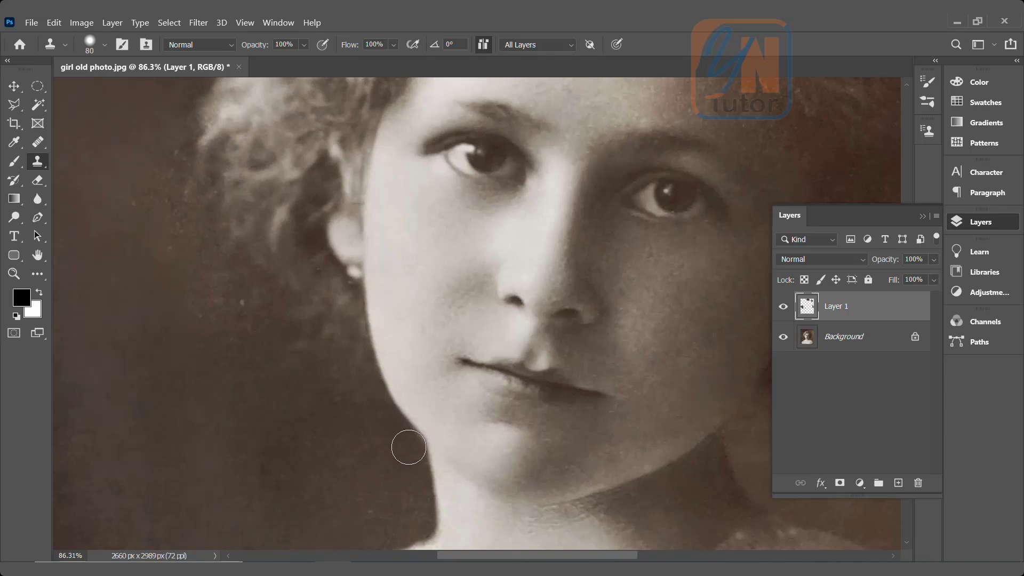
pyautogui.scroll(-3, 368, 454)
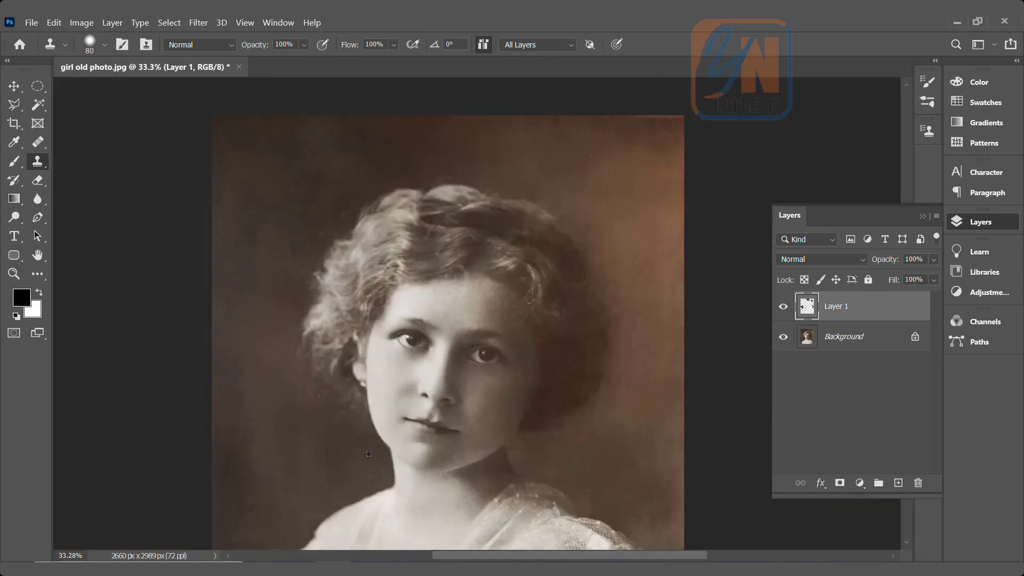